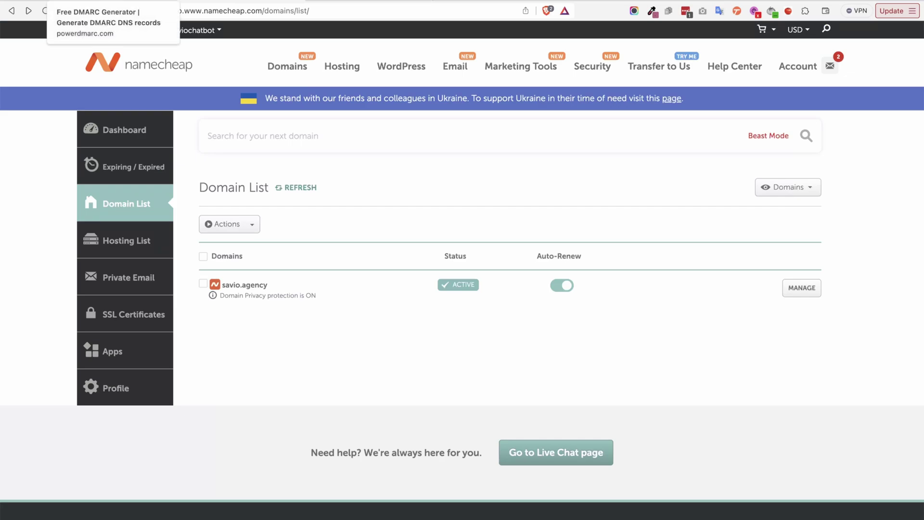
# Enter the domain's reporting e-mail address as the PowerDMARC aggregate report email
pyautogui.click(103, 2)
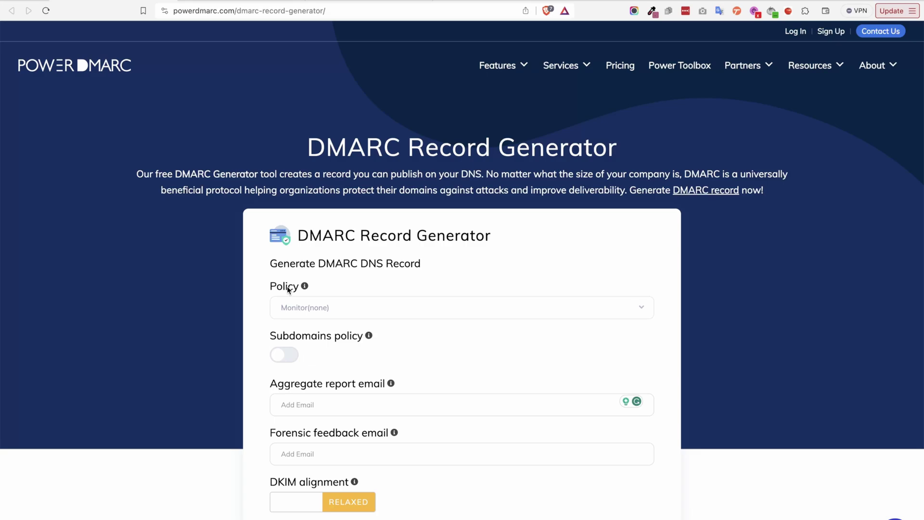
pyautogui.scroll(-3, 336, 273)
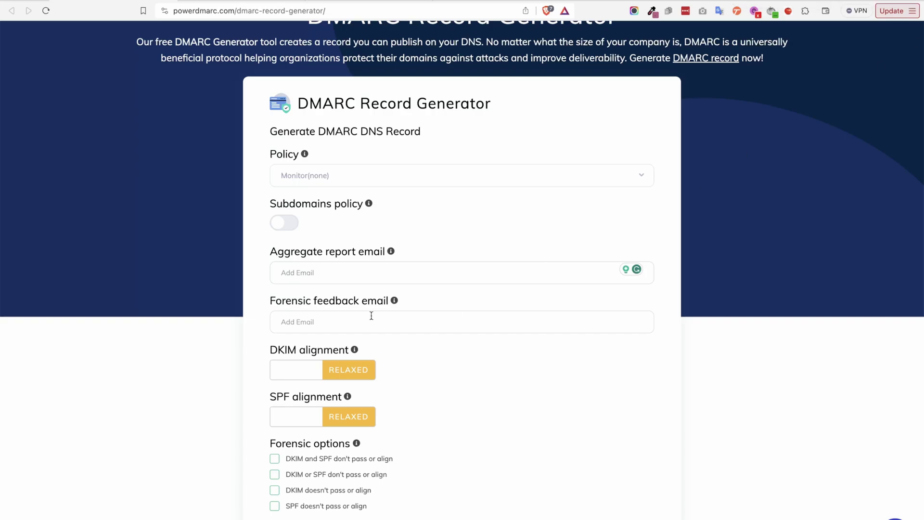
pyautogui.scroll(4, 313, 231)
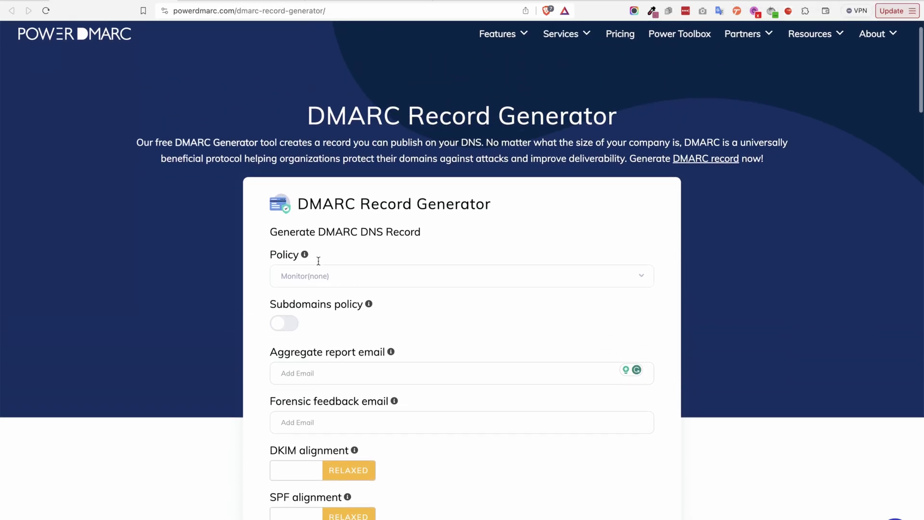
pyautogui.scroll(-5, 303, 207)
pyautogui.click(301, 227)
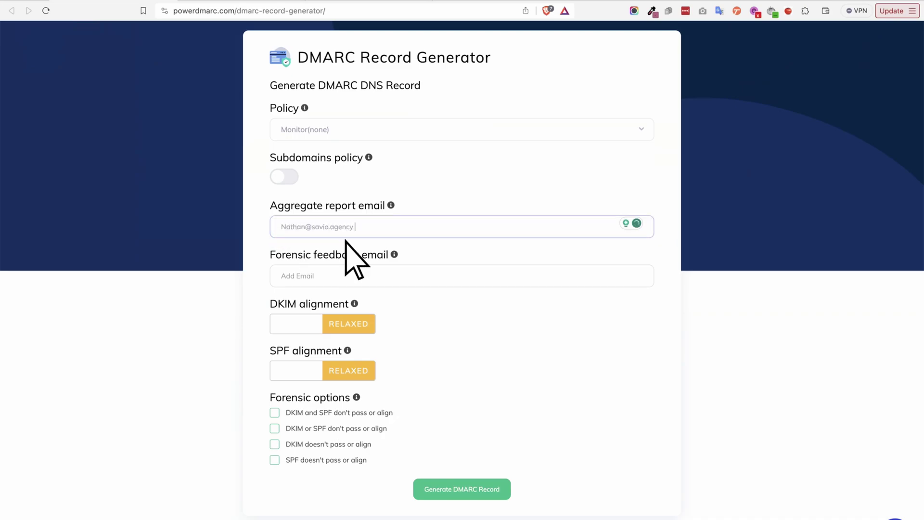
pyautogui.click(254, 243)
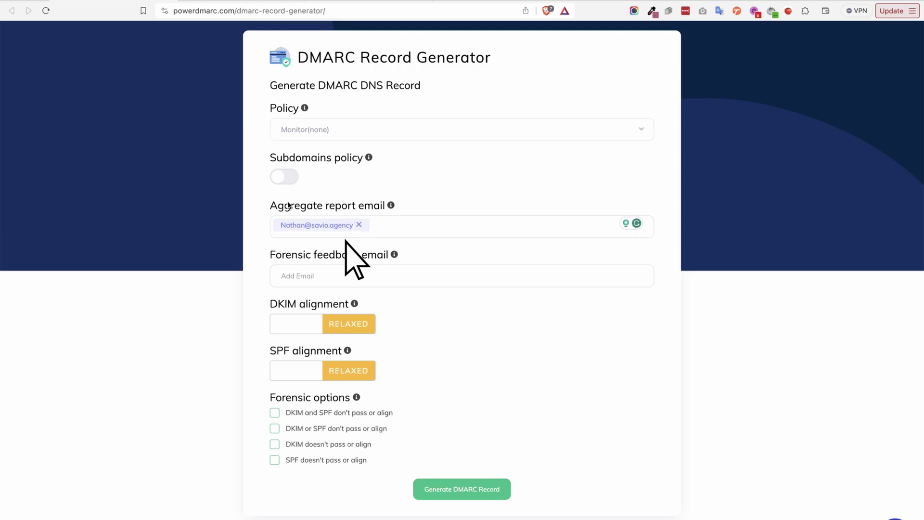
# Enter the same reporting address as the forensic feedback email, keeping the Monitor(none) policy
pyautogui.click(300, 275)
pyautogui.write('Nathn')
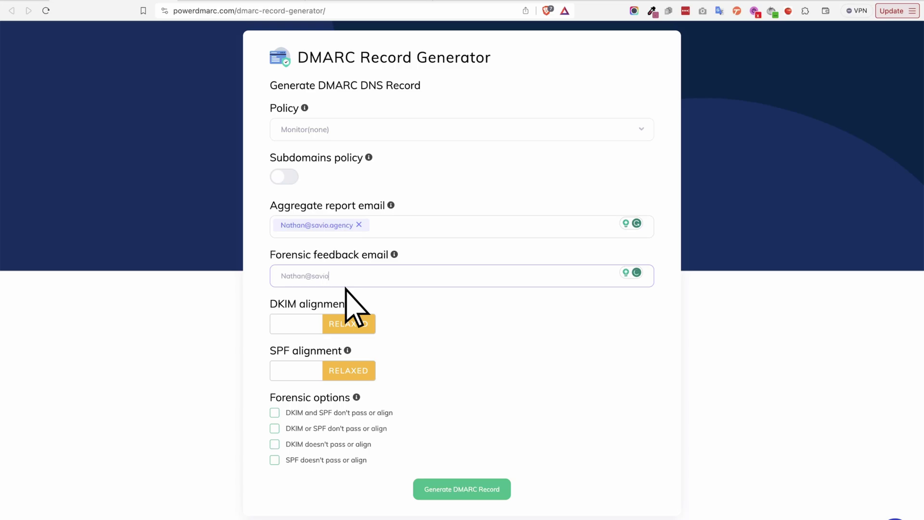
pyautogui.press('Return')
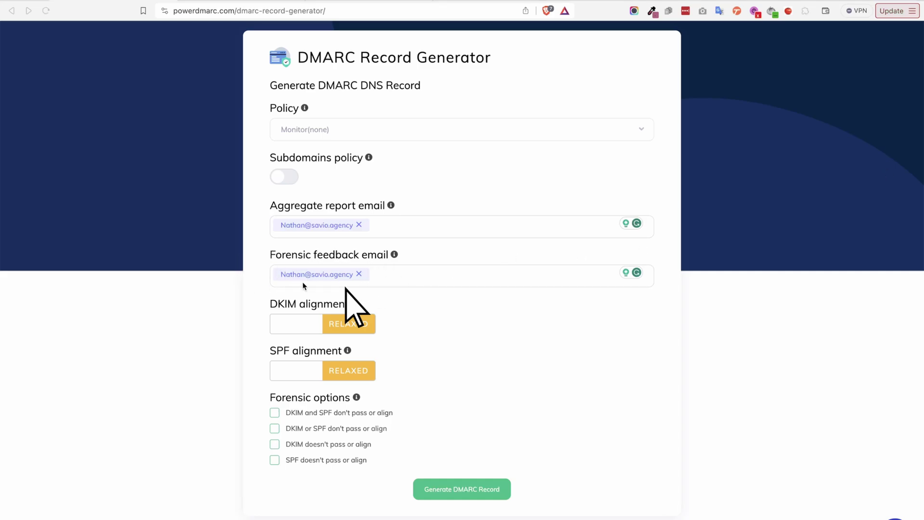
pyautogui.scroll(1, 296, 280)
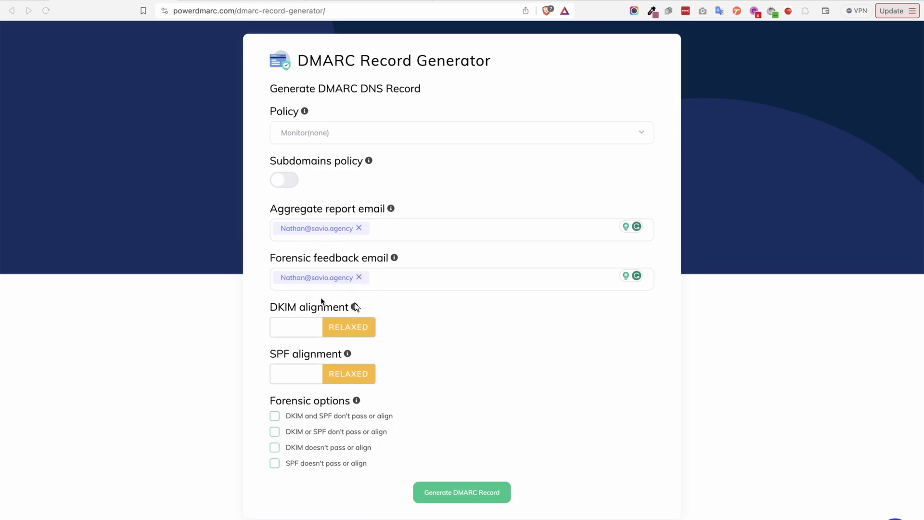
pyautogui.scroll(-2, 322, 301)
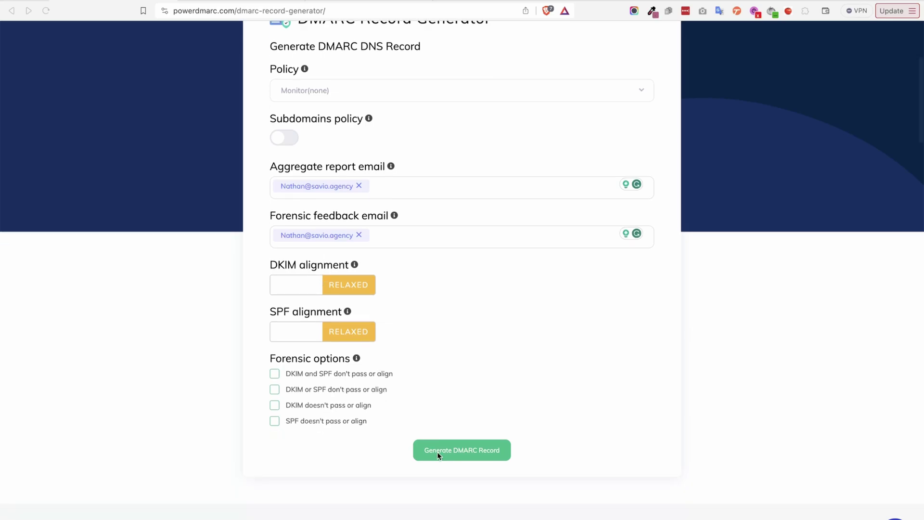
# Generate the v=DMARC1; p=none TXT record for host _dmarc and copy it
pyautogui.click(452, 455)
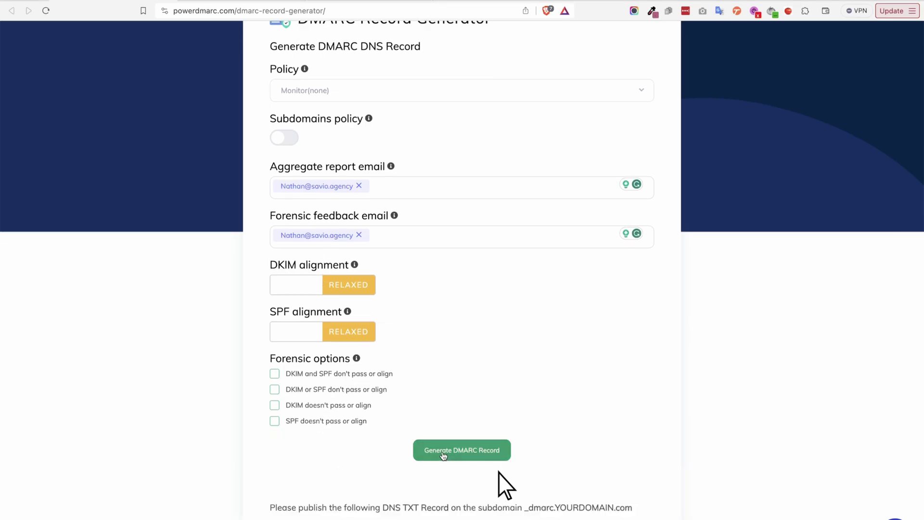
pyautogui.scroll(-3, 445, 455)
pyautogui.scroll(-1, 464, 346)
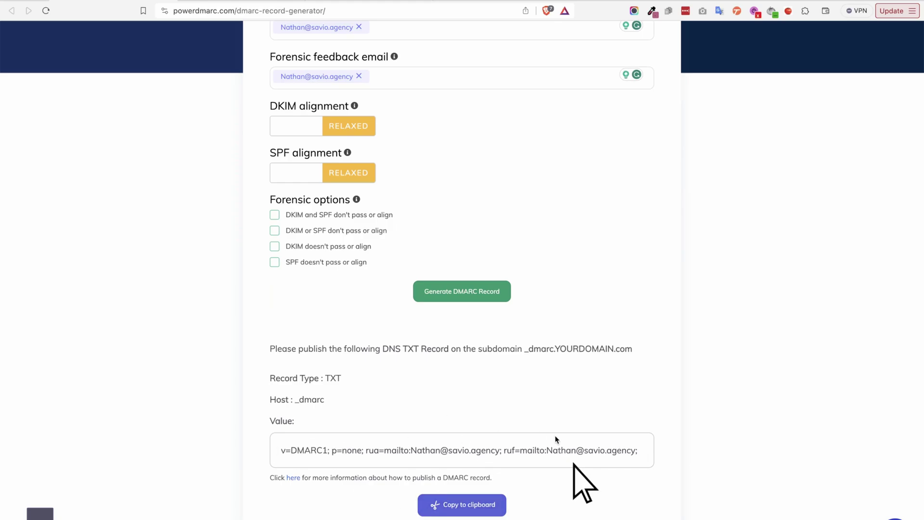
pyautogui.click(441, 514)
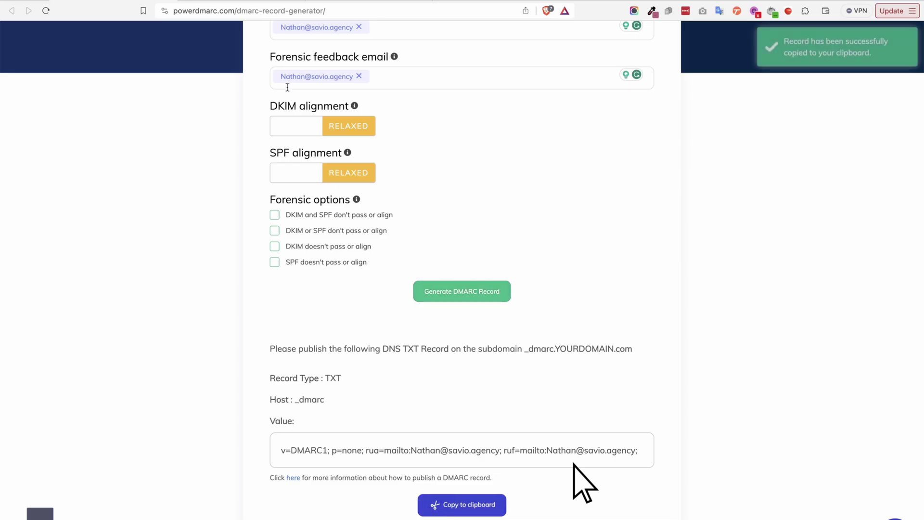
pyautogui.click(260, 3)
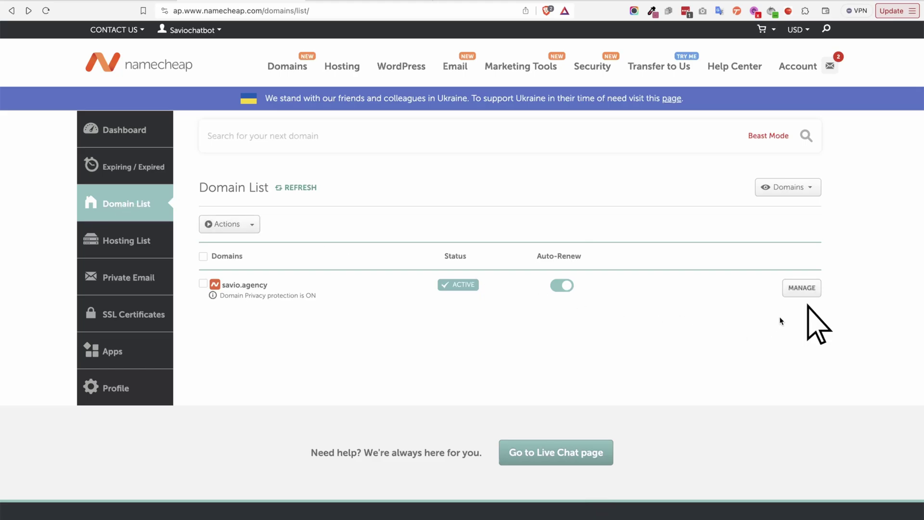
# Open savio.agency's Advanced DNS host records and add a new record row
pyautogui.click(797, 290)
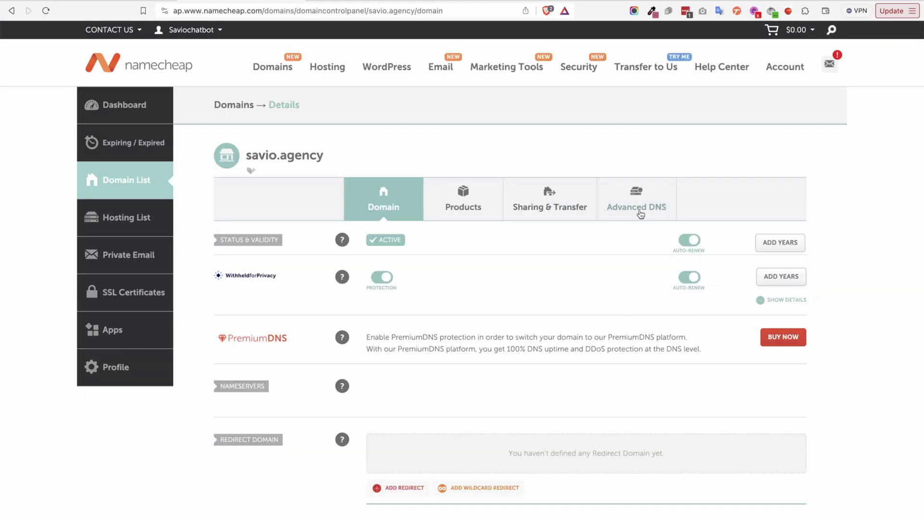
pyautogui.scroll(-3, 542, 285)
pyautogui.scroll(4, 542, 282)
pyautogui.click(641, 218)
pyautogui.scroll(-2, 443, 371)
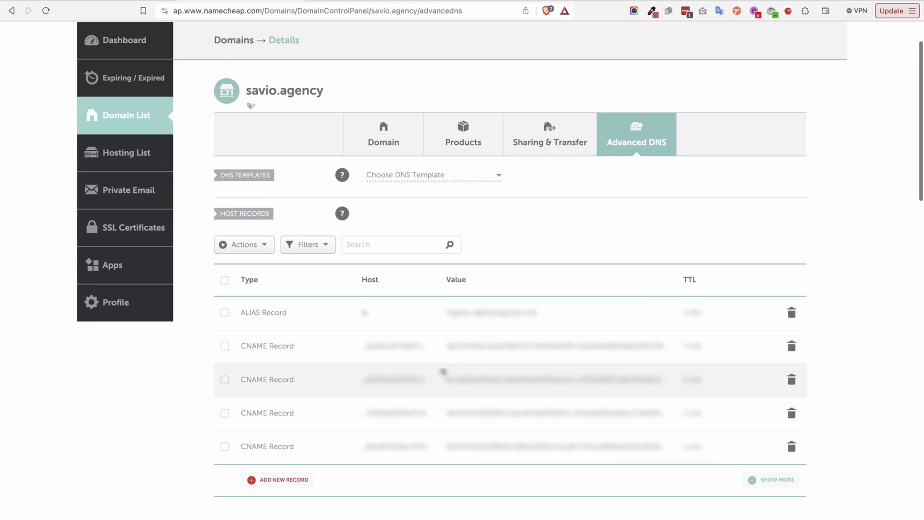
pyautogui.click(269, 480)
pyautogui.scroll(-3, 303, 472)
pyautogui.scroll(3, 282, 484)
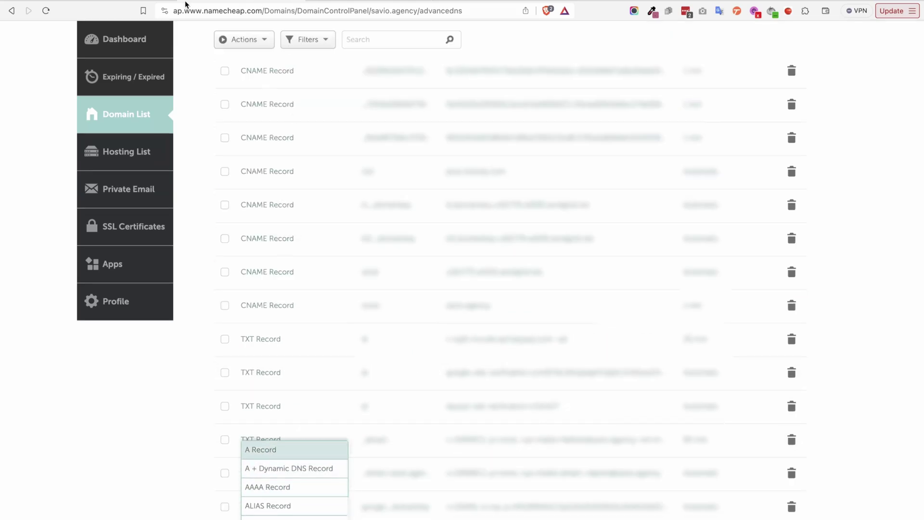
# Set the new host record's type to TXT Record
pyautogui.click(235, 4)
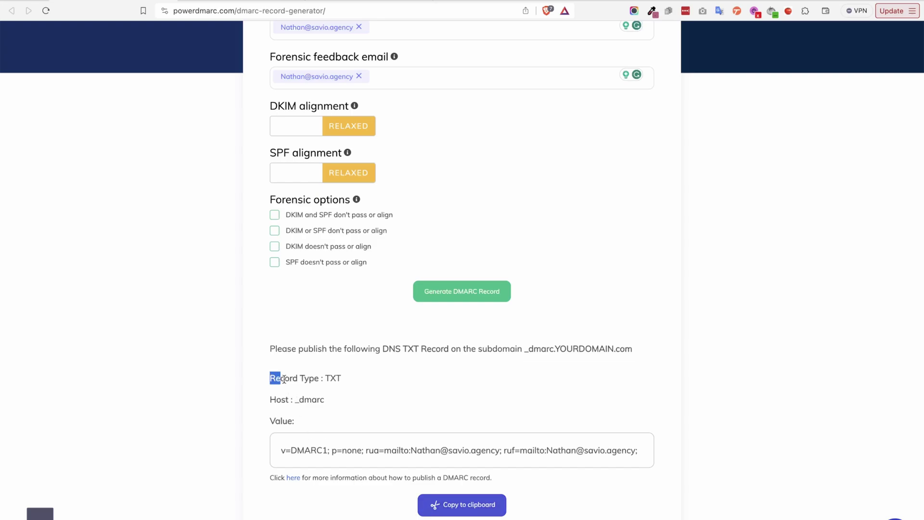
pyautogui.moveTo(270, 377); pyautogui.dragTo(326, 413)
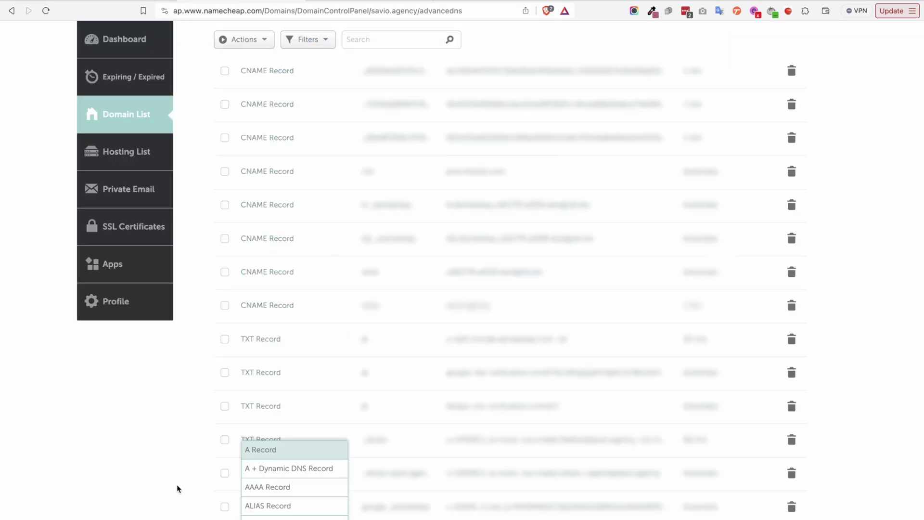
pyautogui.scroll(-3, 277, 504)
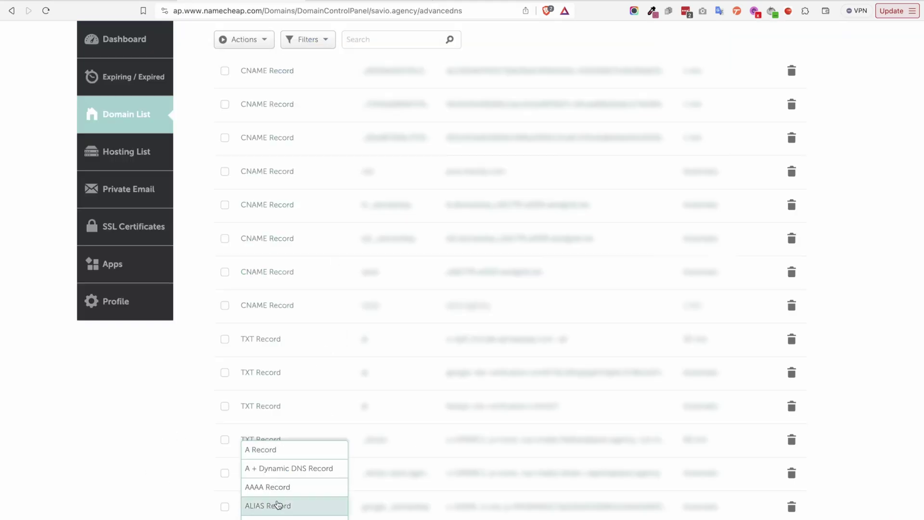
pyautogui.scroll(-3, 278, 481)
pyautogui.click(262, 418)
pyautogui.scroll(-4, 267, 453)
pyautogui.click(264, 491)
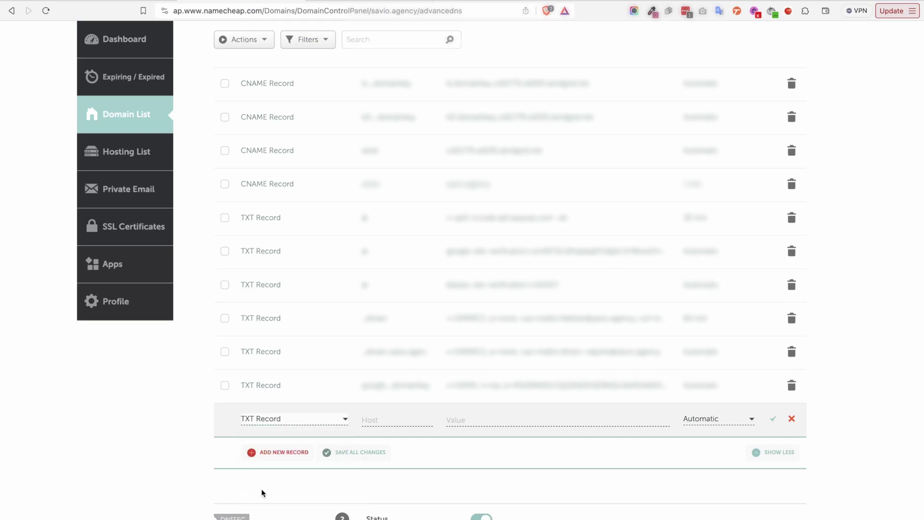
# Fill in host _dmarc and the generated DMARC value, then save the TXT record
pyautogui.click(391, 417)
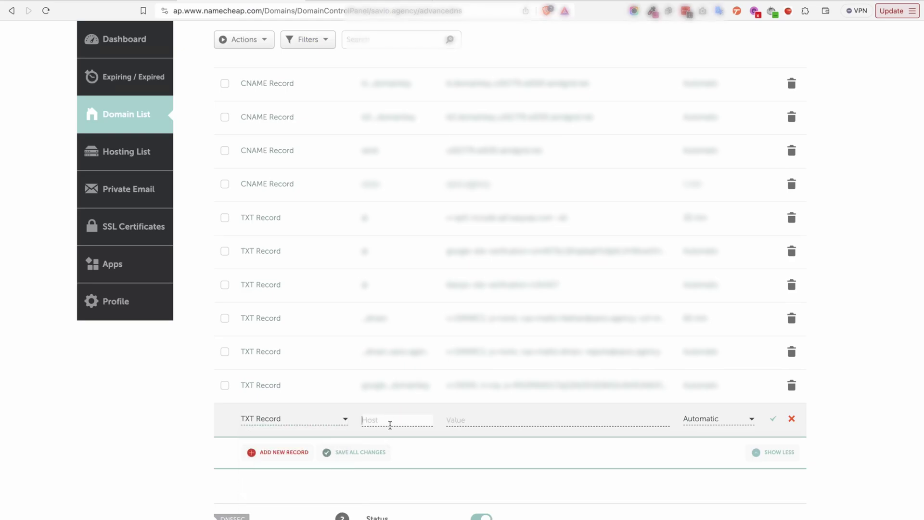
pyautogui.hotkey('ctrl', 'Tab')
pyautogui.click(314, 393)
pyautogui.moveTo(292, 396); pyautogui.dragTo(324, 400)
pyautogui.press('super+Tab')
pyautogui.press('super+v')
pyautogui.press('super+Tab')
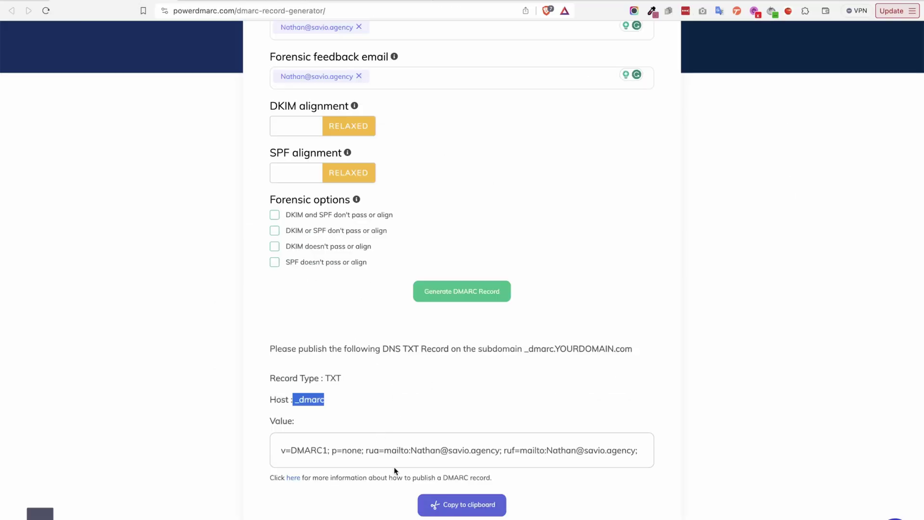
pyautogui.click(442, 504)
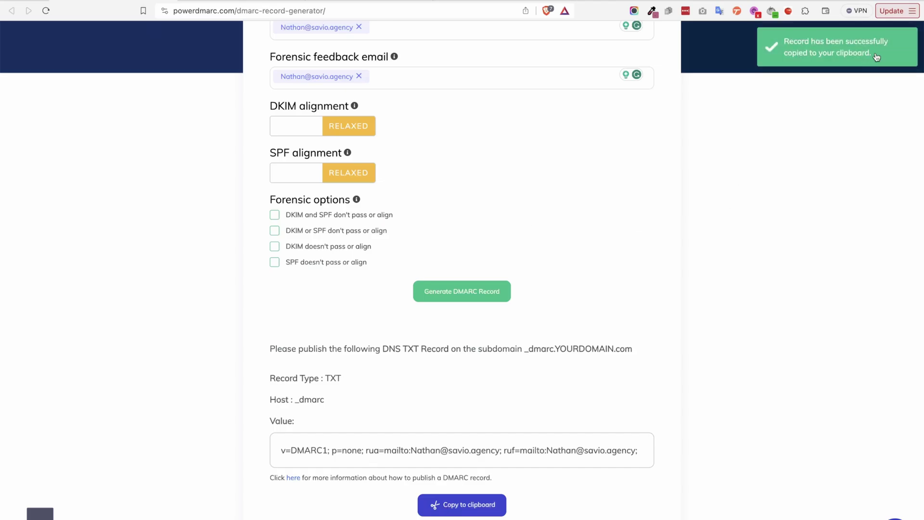
pyautogui.press('super+Tab')
pyautogui.click(489, 419)
pyautogui.press('super+v')
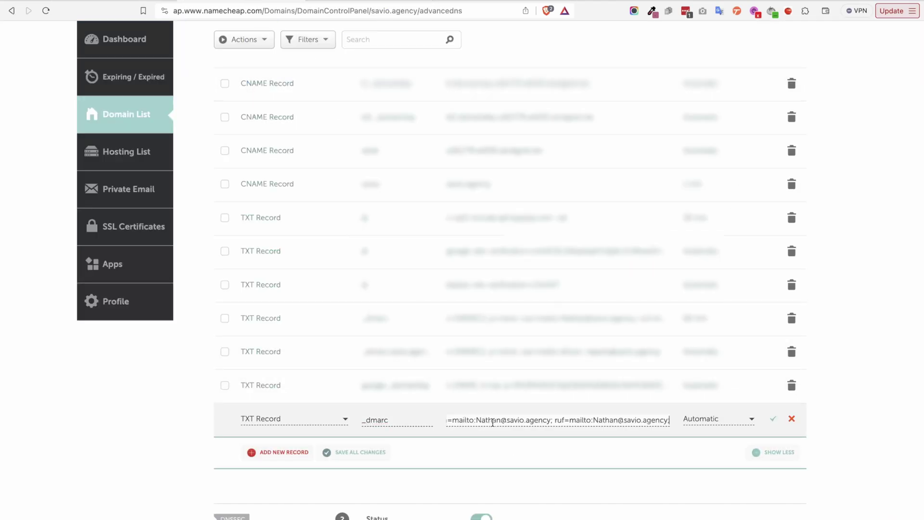
pyautogui.click(774, 420)
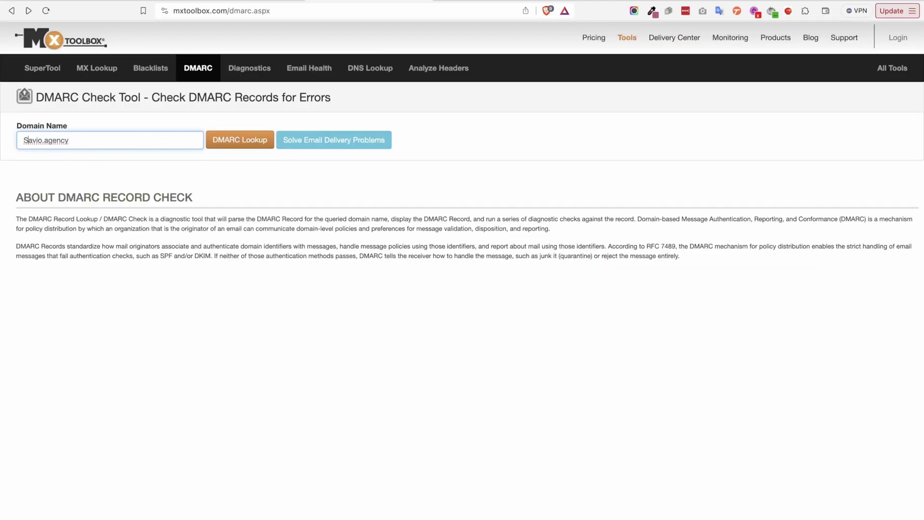
# Run MxToolbox's DMARC Lookup for the domain Savio.agency
pyautogui.click(222, 33)
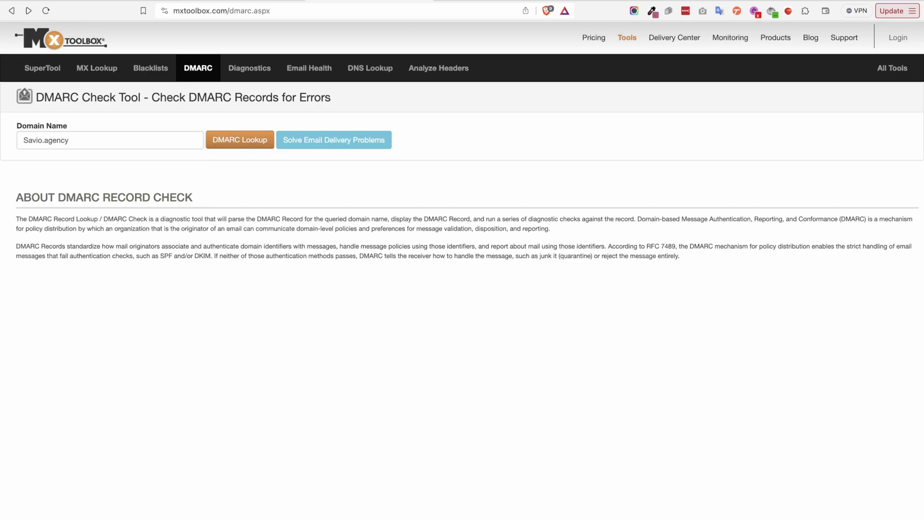
pyautogui.moveTo(42, 140); pyautogui.dragTo(5, 140)
pyautogui.click(20, 148)
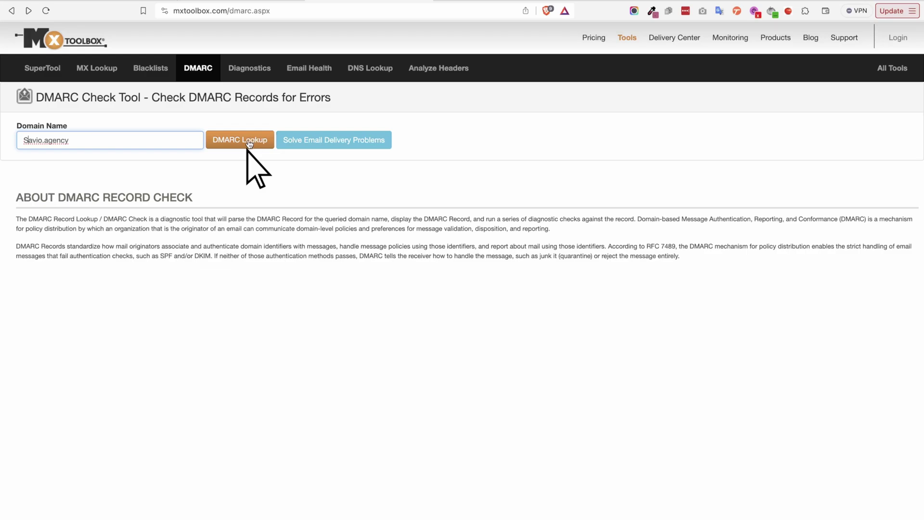
pyautogui.click(220, 150)
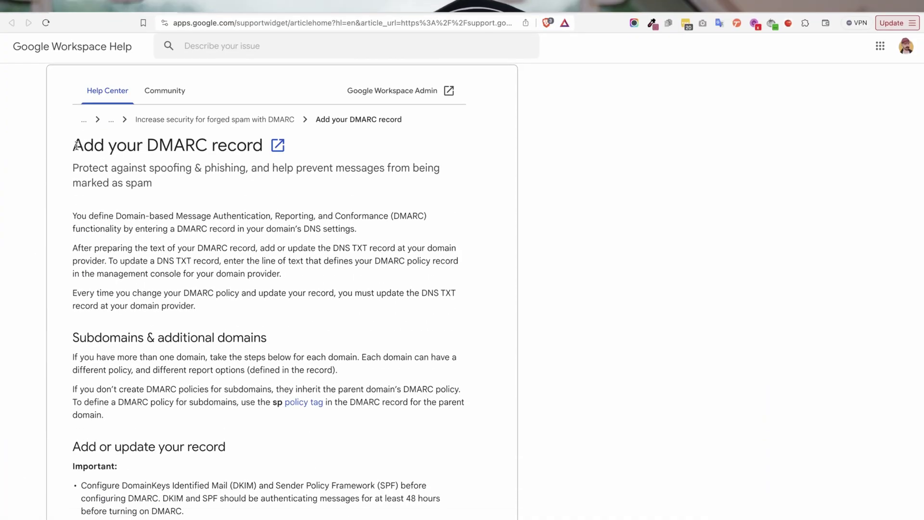
# Highlight the 'Add your DMARC record' title and scroll to 'Add or update your record'
pyautogui.moveTo(73, 134); pyautogui.dragTo(260, 138)
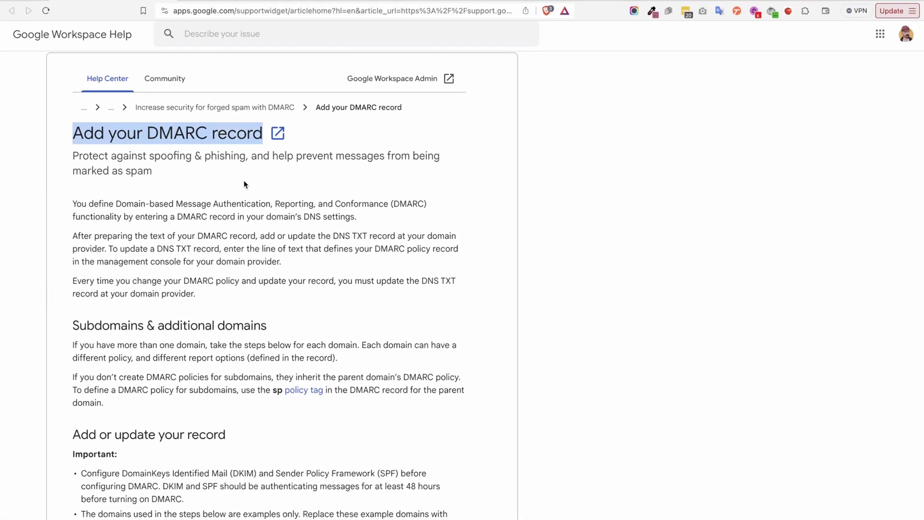
pyautogui.scroll(-3, 244, 195)
pyautogui.scroll(-2, 243, 195)
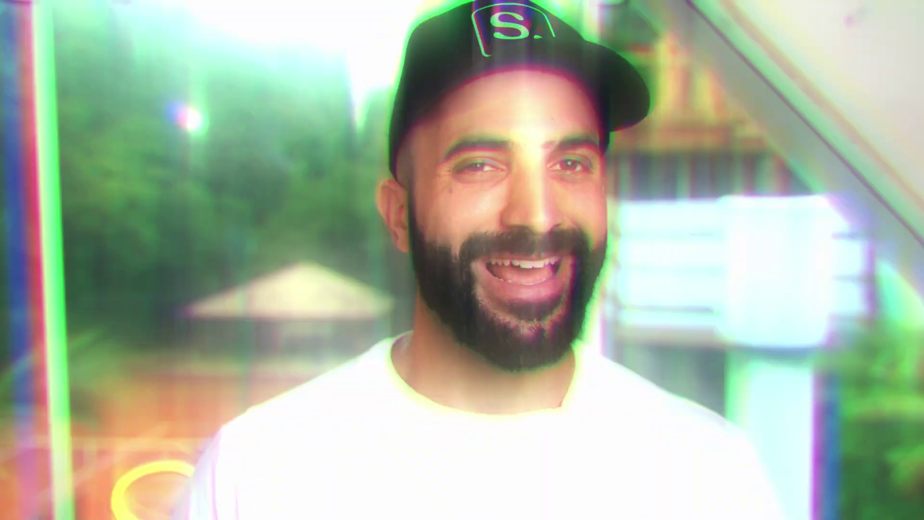